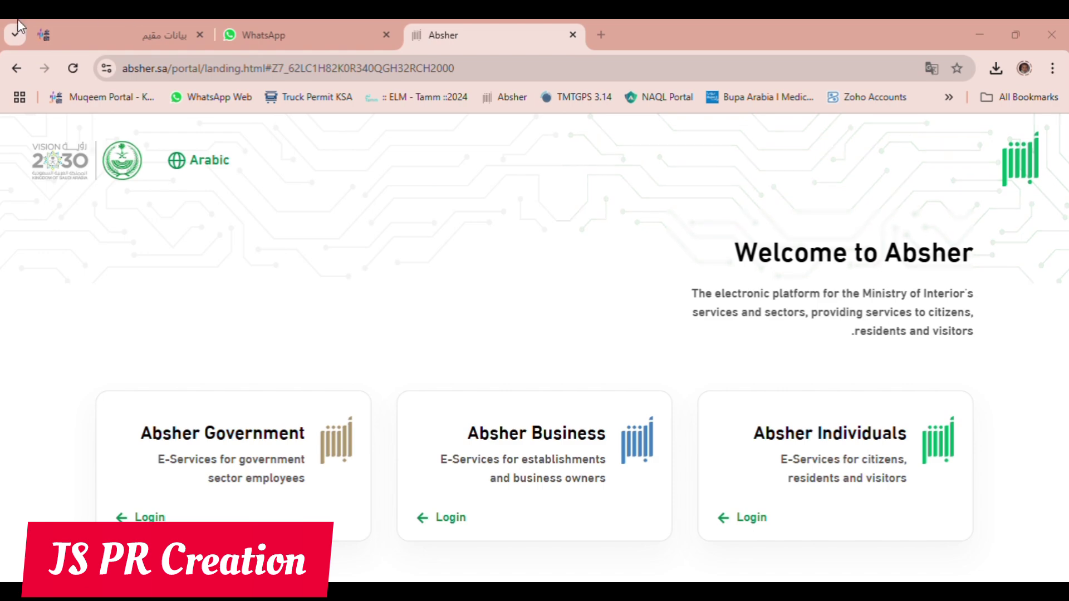
- Open the Individuals login, switch it to English, and enter the ID number and account password
left_click(753, 525)
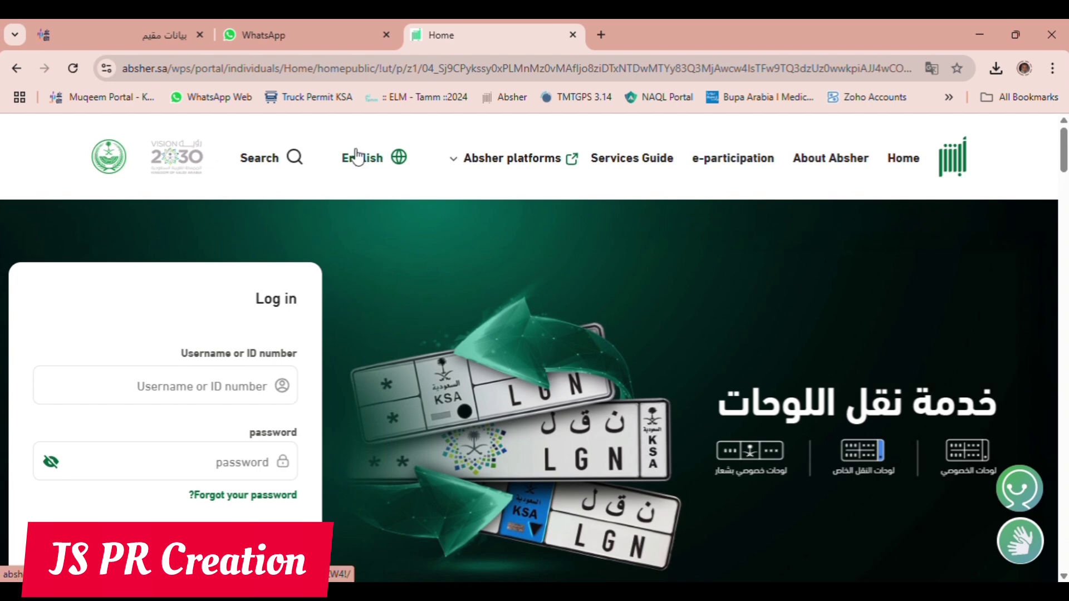
left_click(359, 167)
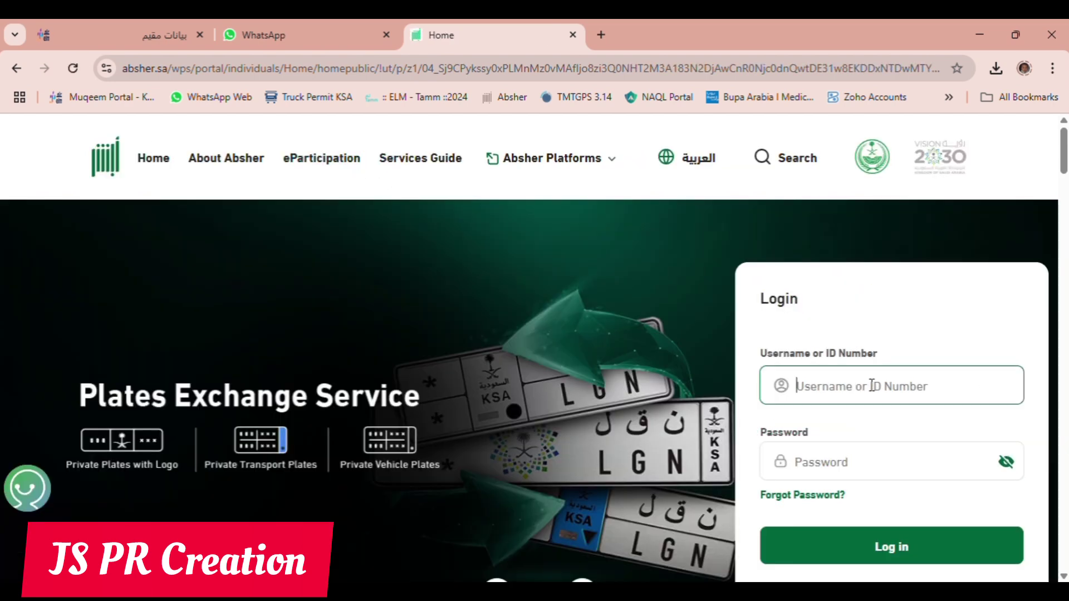
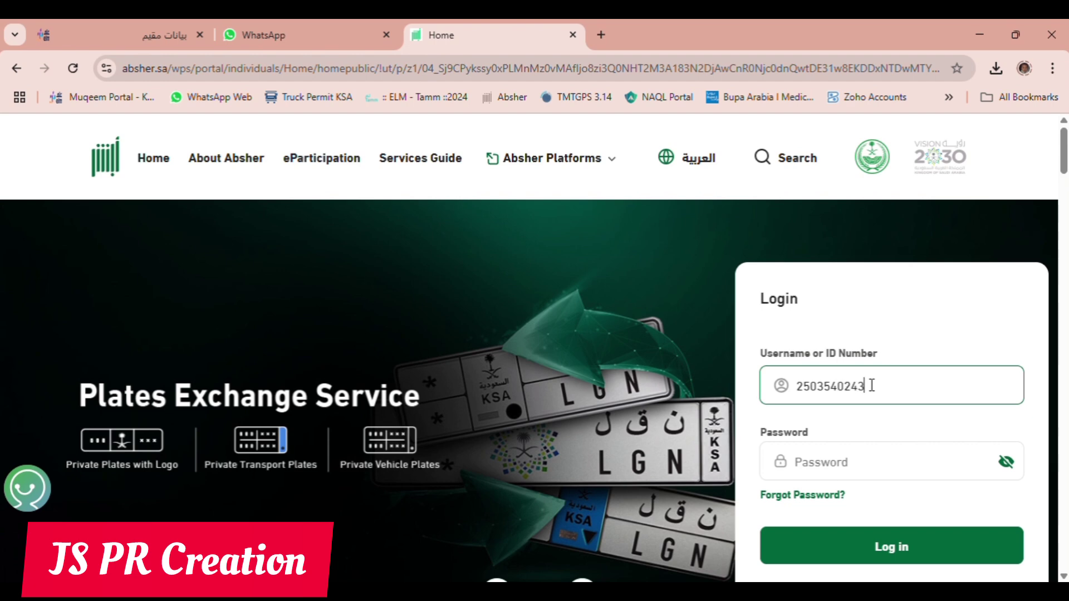
key("Tab")
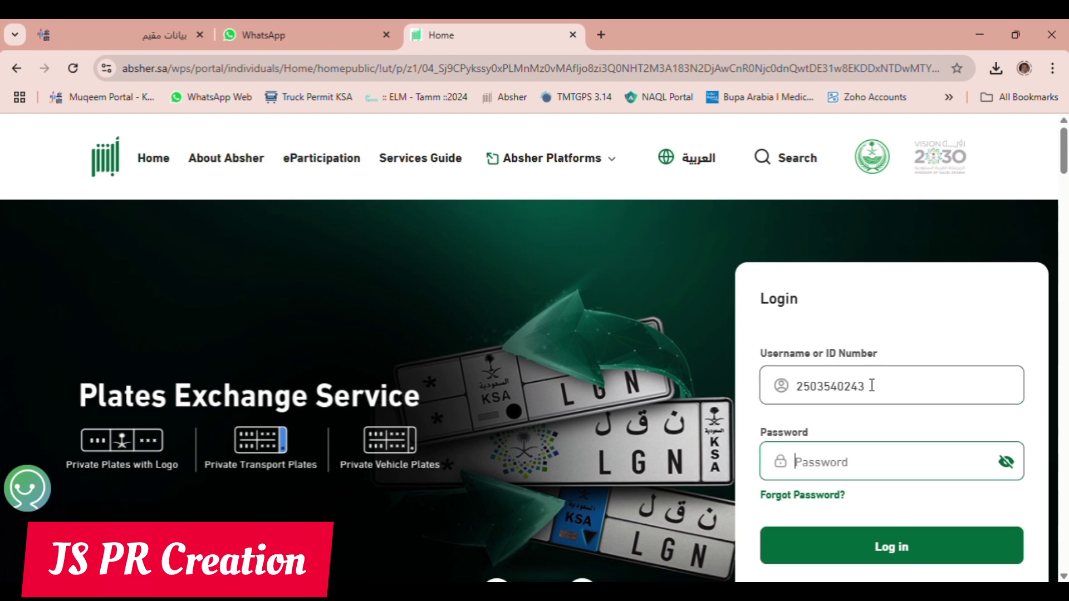
type("•••••••••")
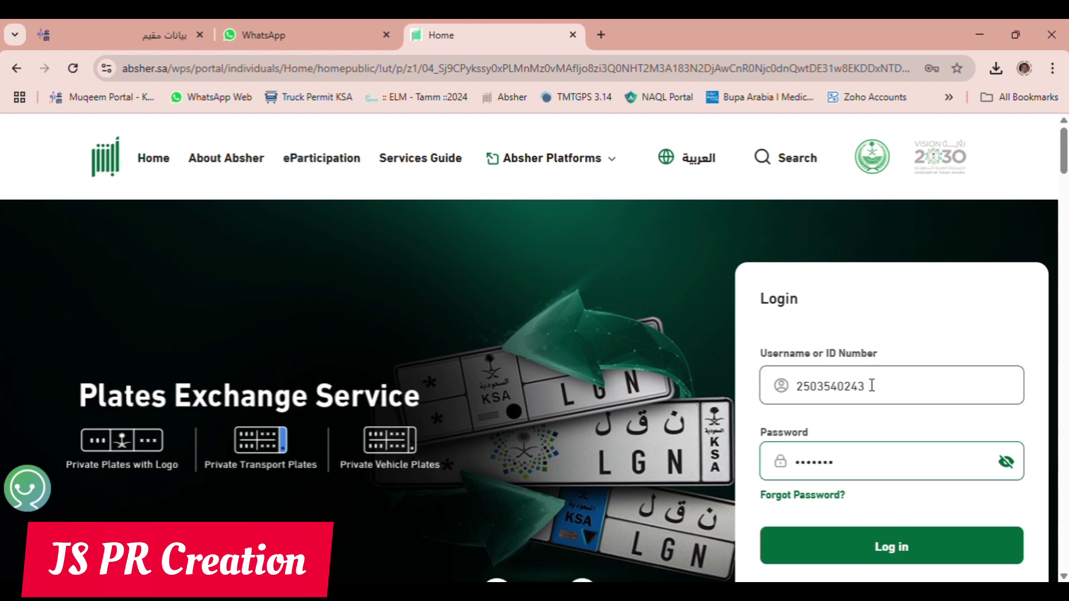
type("•••")
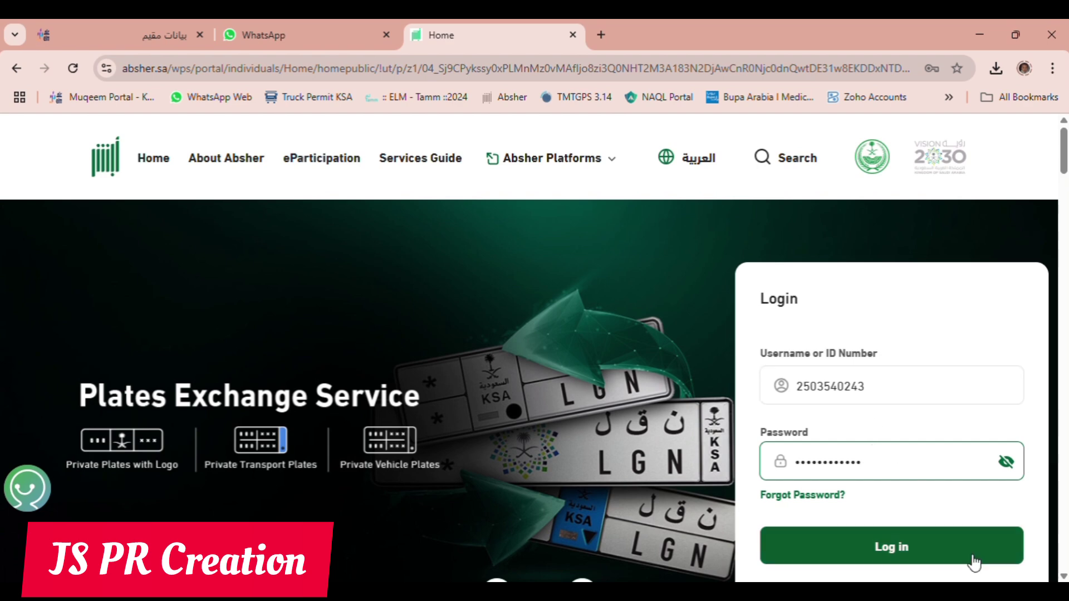
- Log in and enter the four-digit SMS verification code to reach the Individuals home page
left_click(942, 548)
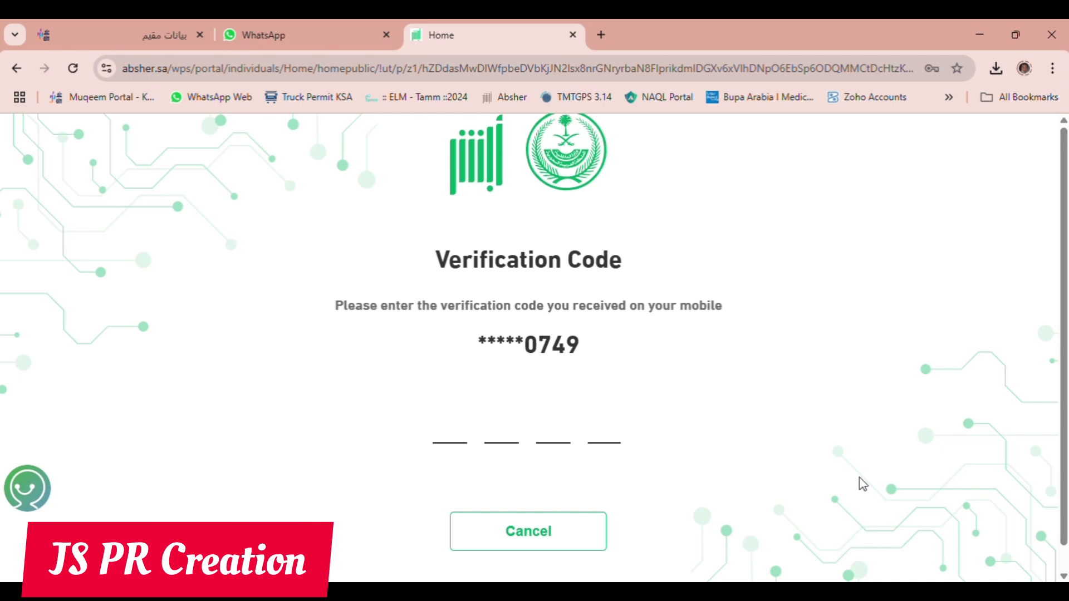
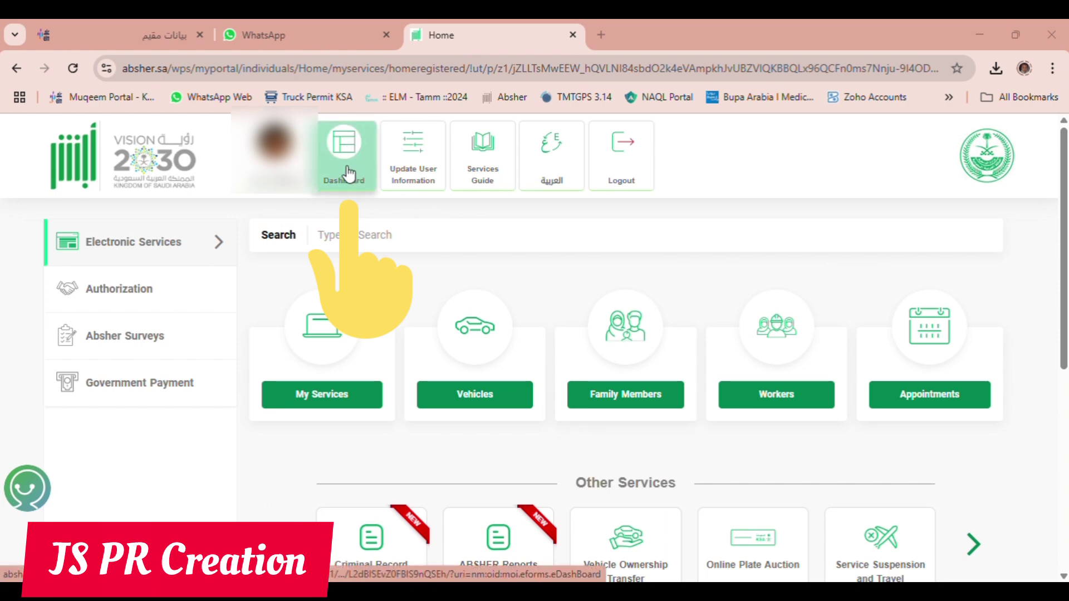
- Go to the Dashboard and open More Details on the profile card to show Personal Information
left_click(346, 162)
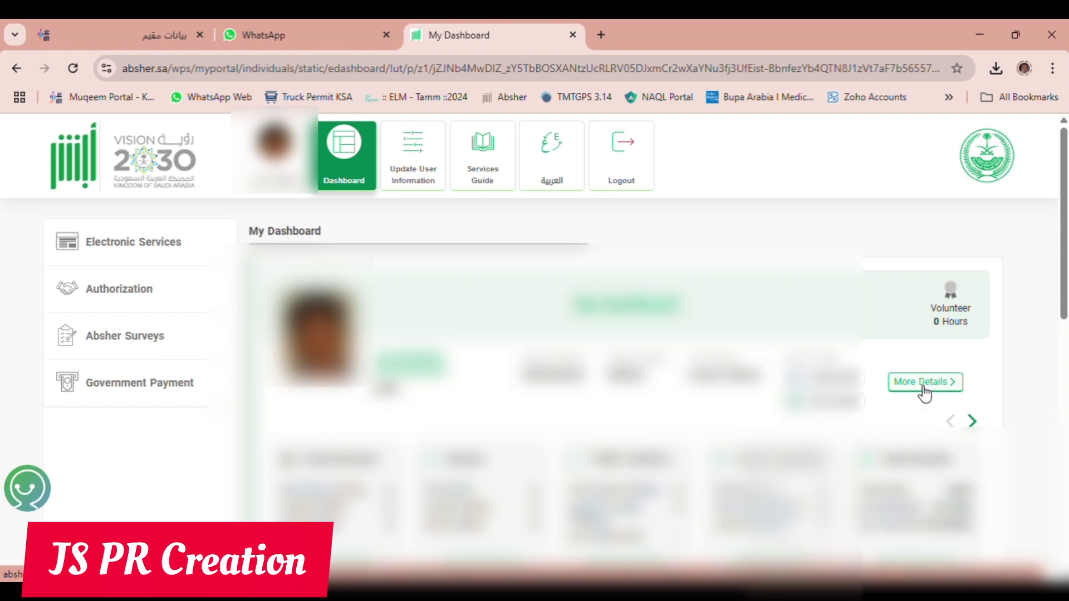
left_click(923, 390)
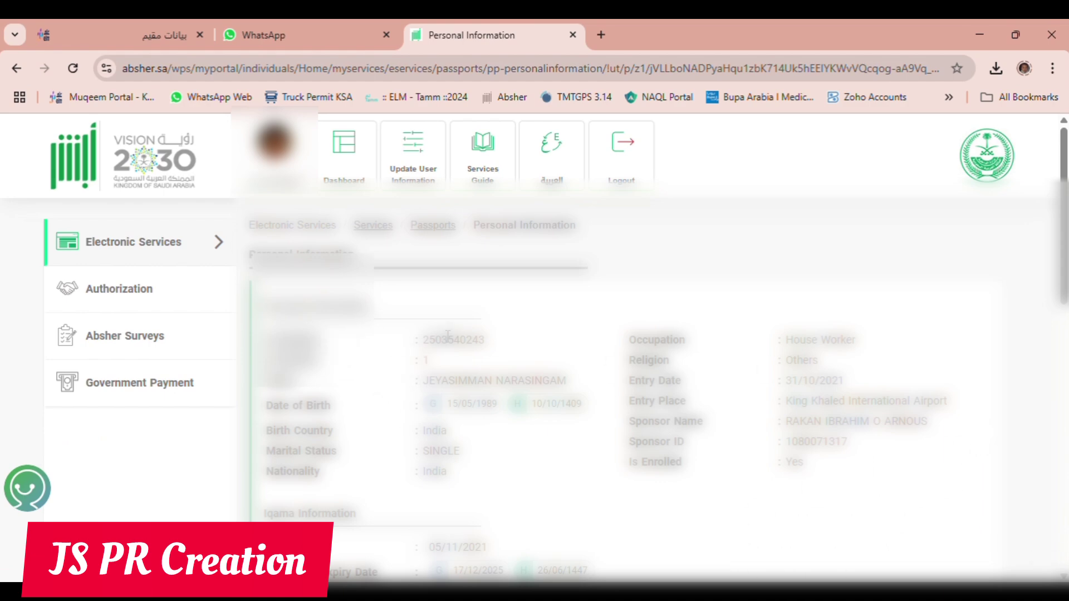
left_click_drag(503, 345, 420, 341)
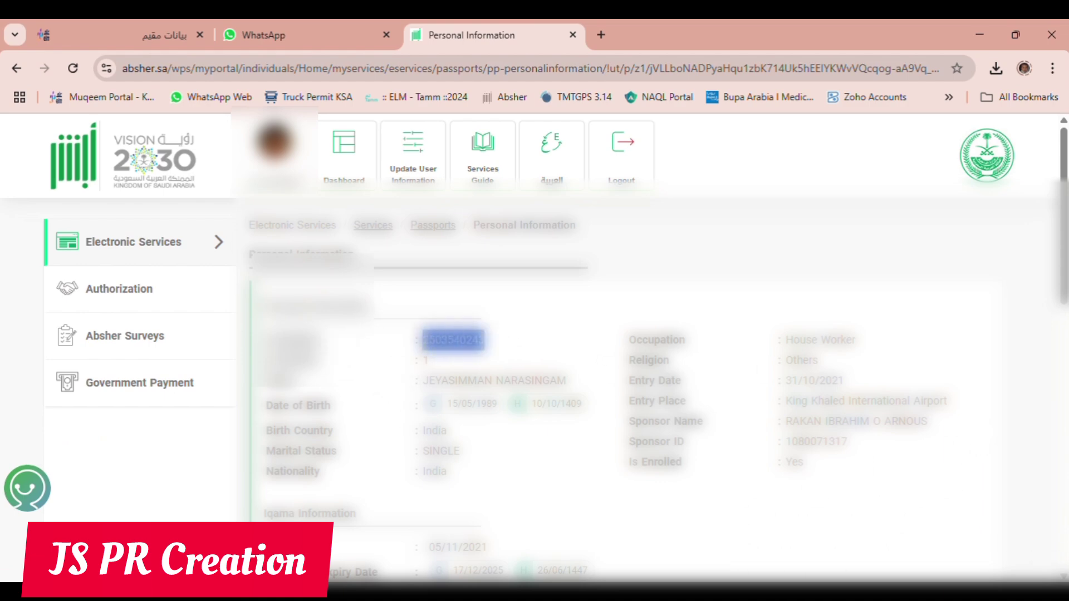
left_click(595, 534)
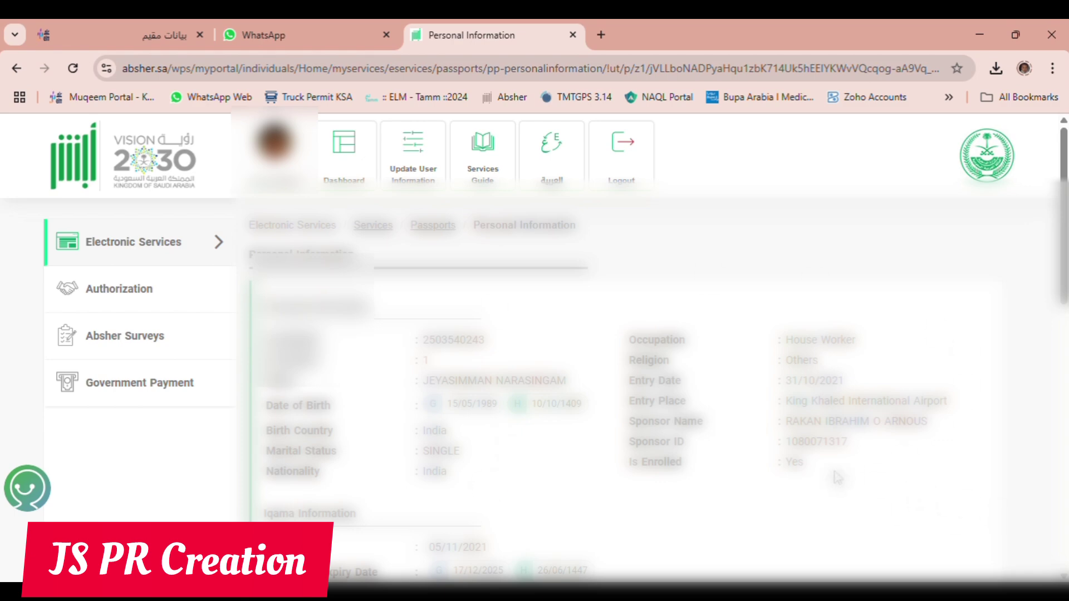
scroll(767, 490, "down", 3)
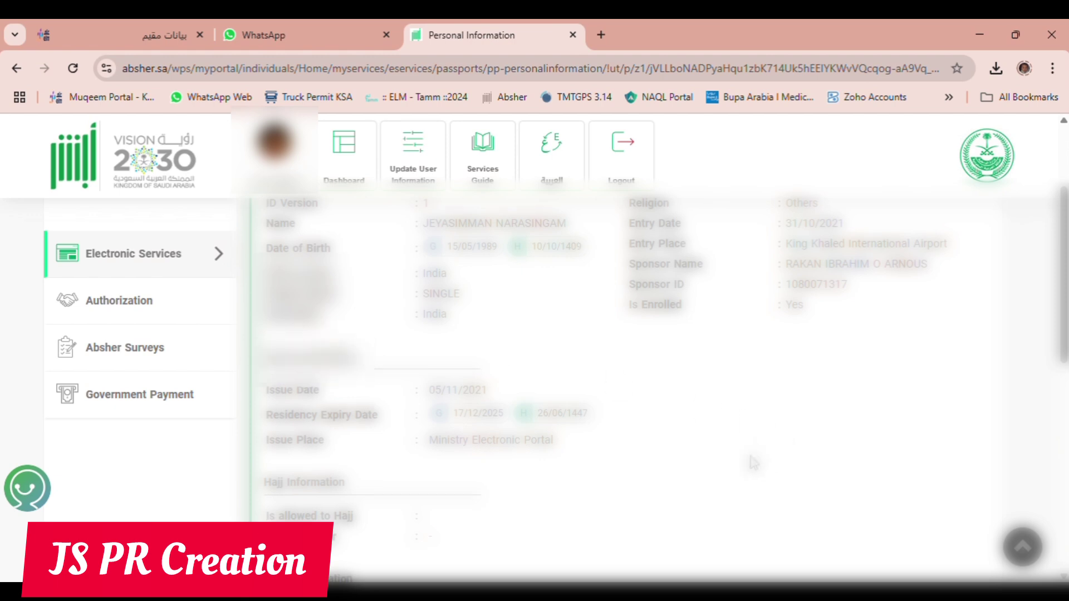
scroll(752, 462, "down", 3)
scroll(752, 462, "down", 3)
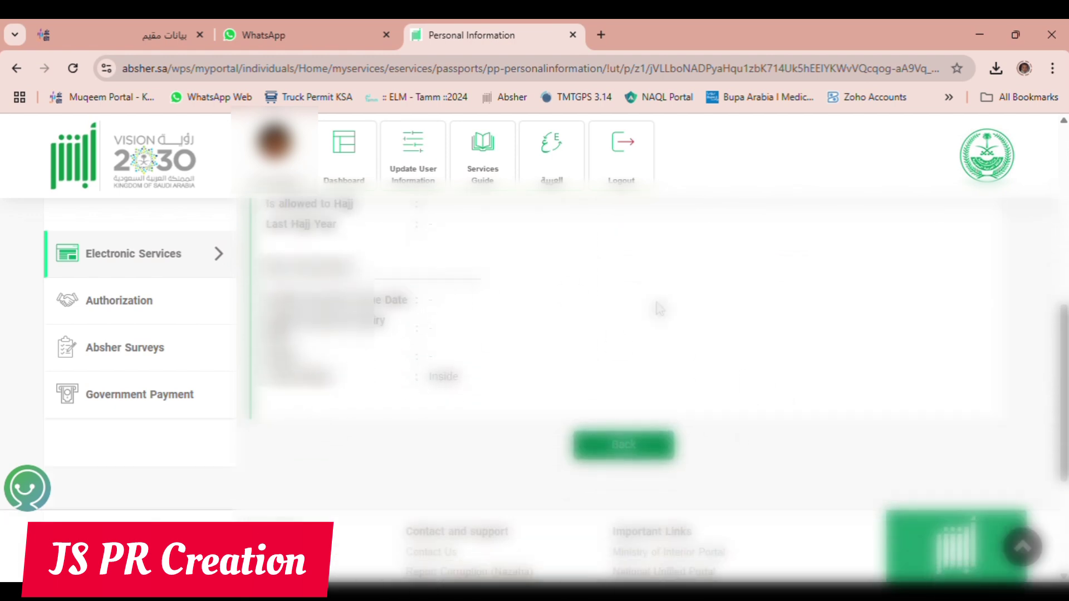
scroll(825, 373, "up", 10)
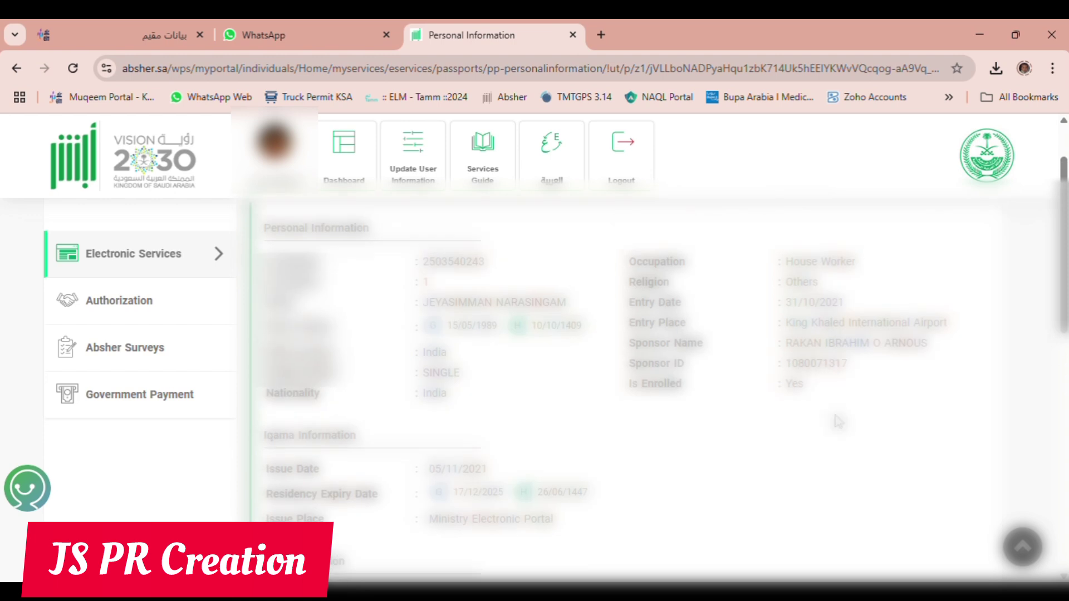
scroll(852, 474, "down", 1)
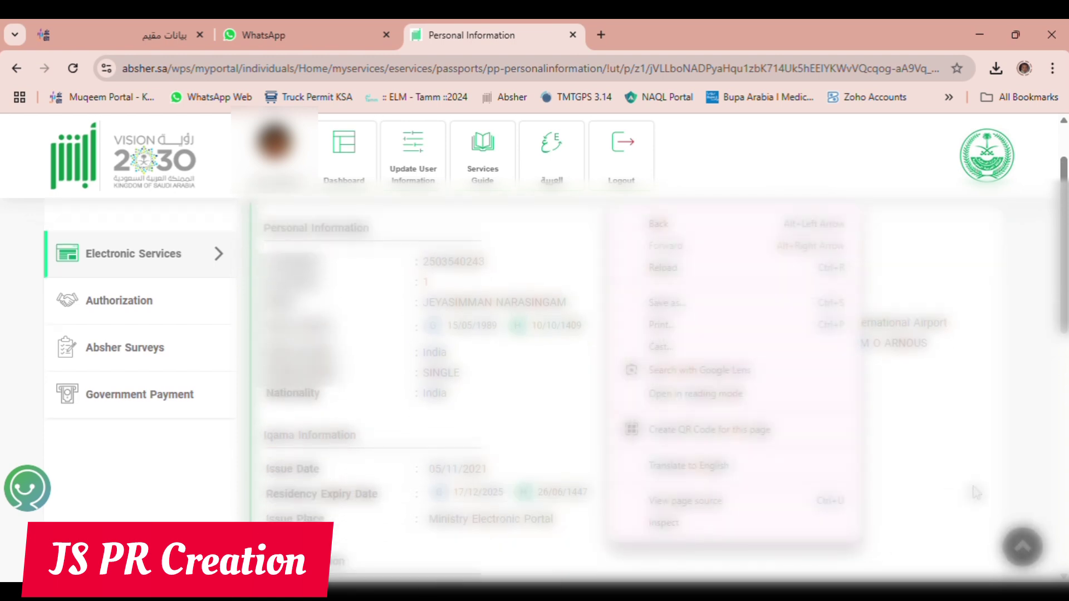
scroll(879, 498, "up", 1)
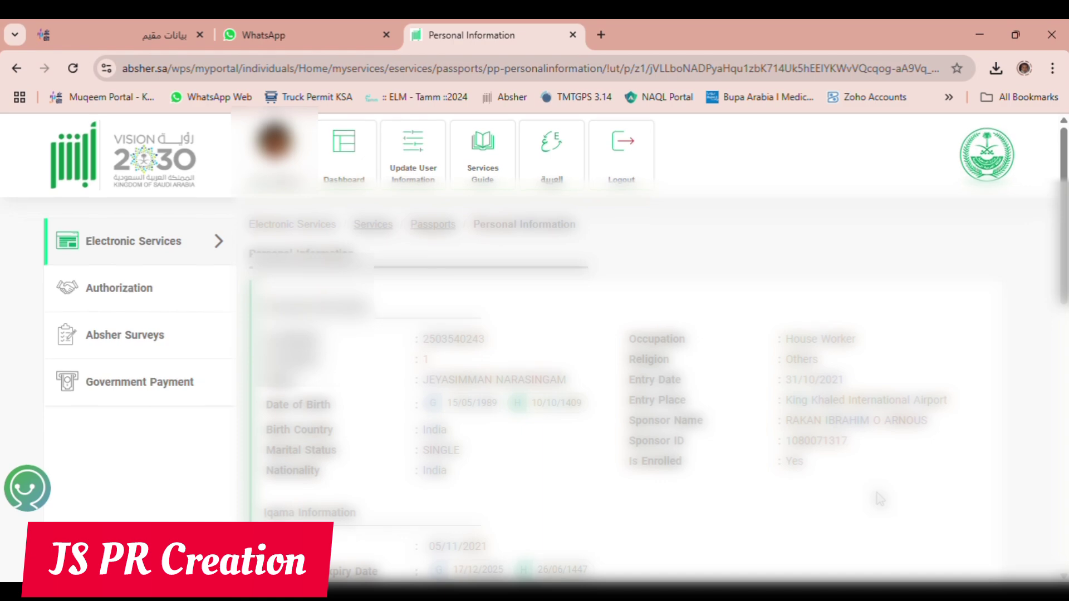
scroll(880, 498, "down", 2)
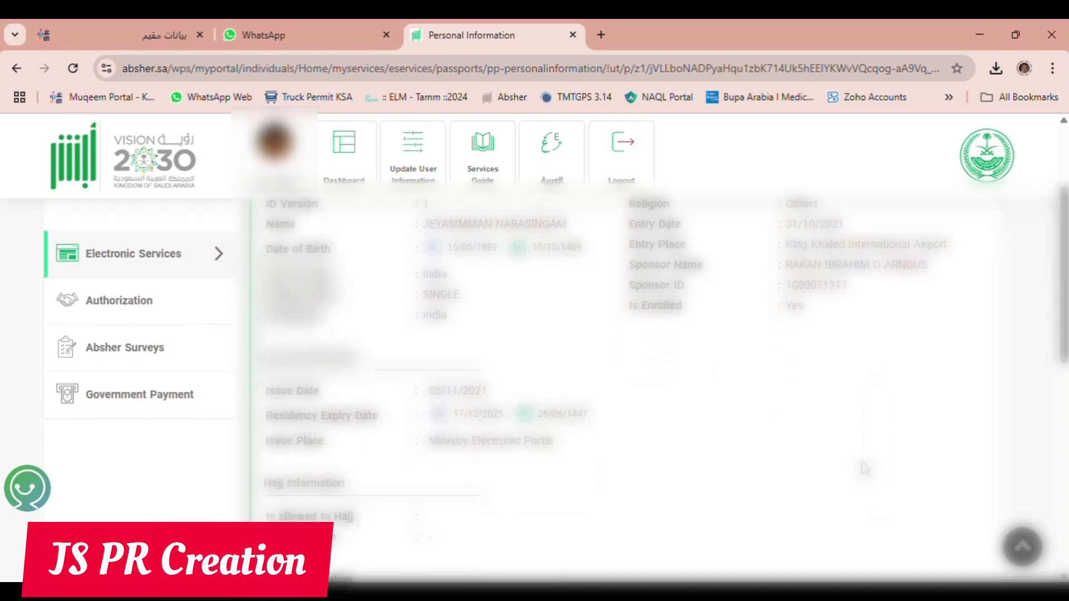
scroll(855, 459, "down", 3)
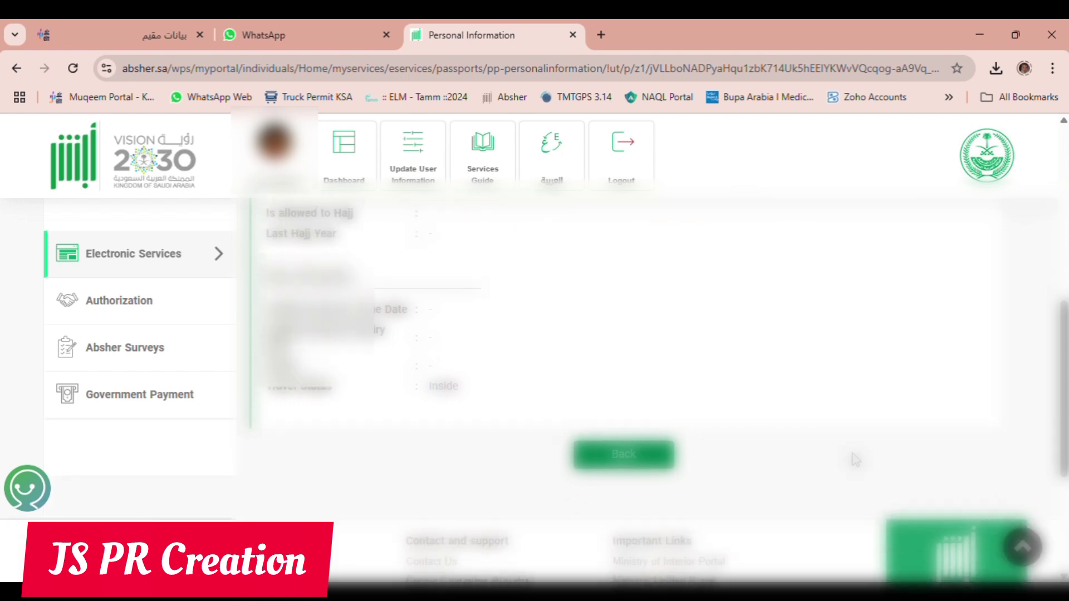
scroll(855, 460, "up", 2)
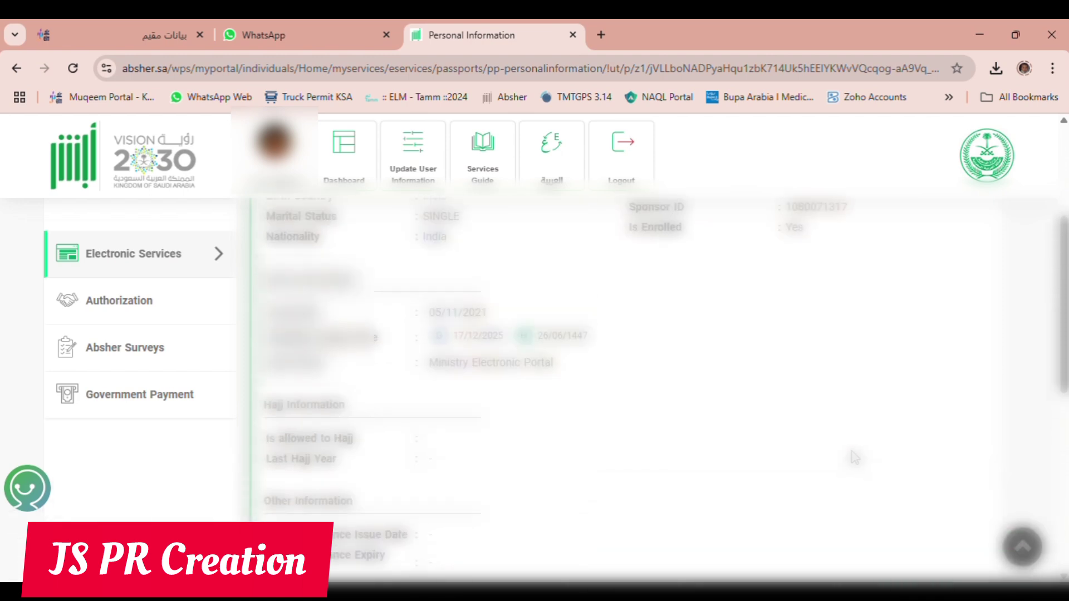
scroll(414, 433, "down", 3)
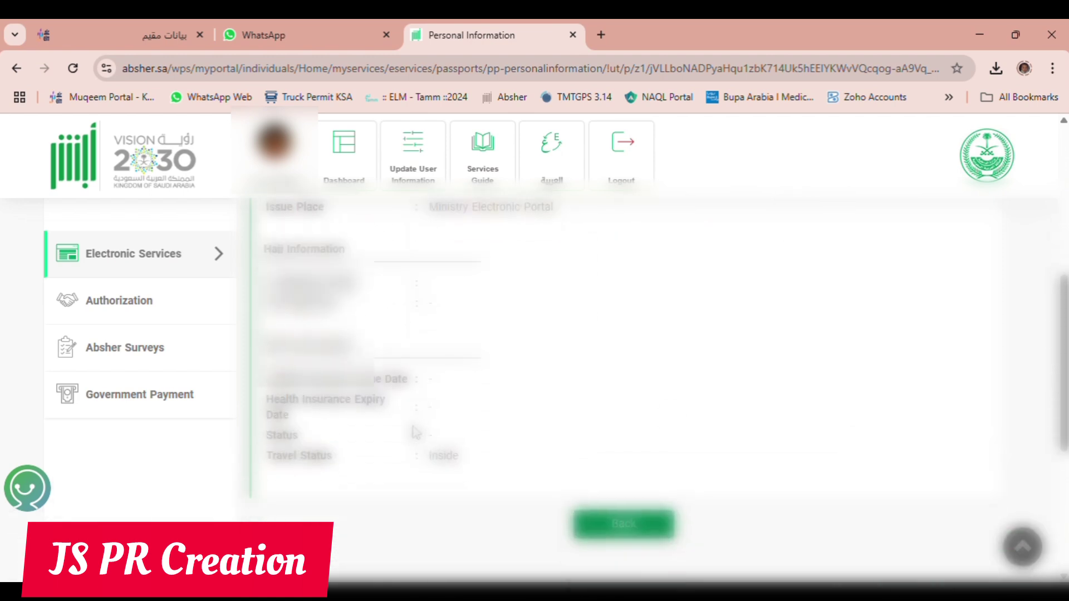
scroll(414, 433, "up", 3)
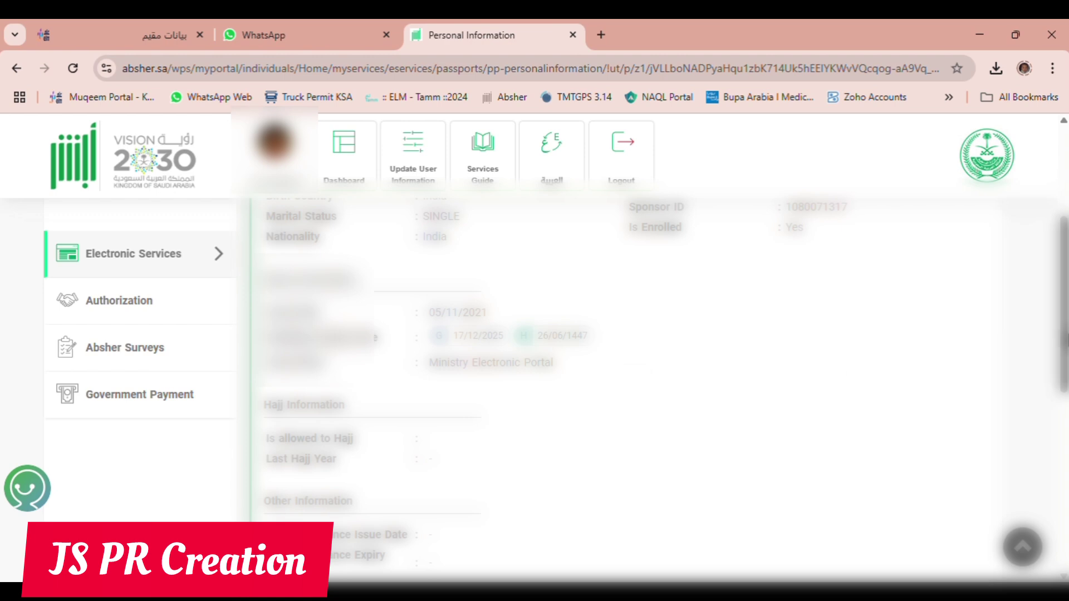
scroll(638, 383, "down", 1)
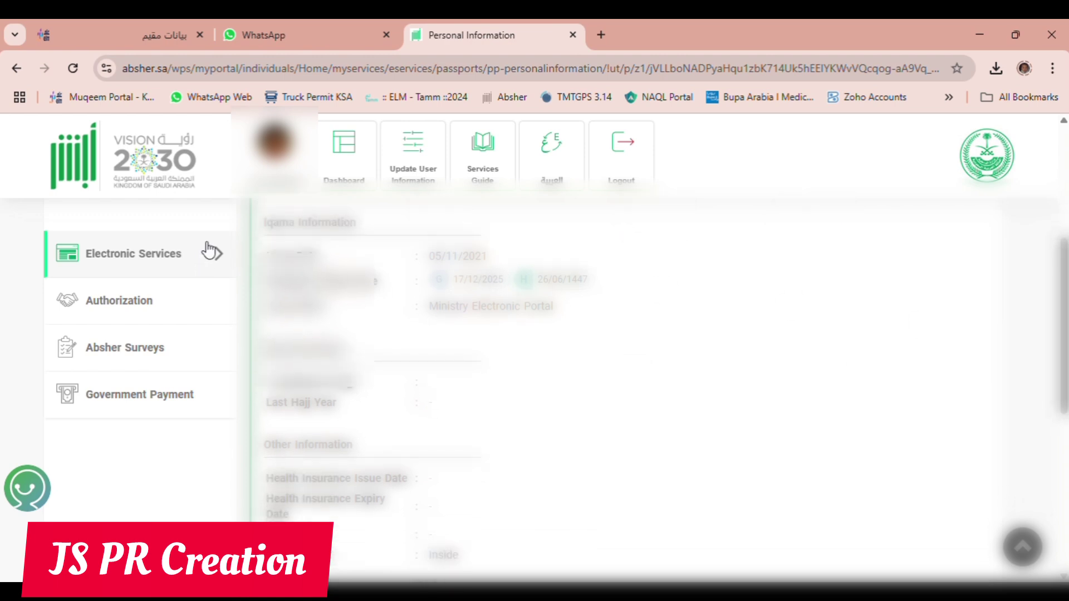
left_click_drag(265, 226, 398, 233)
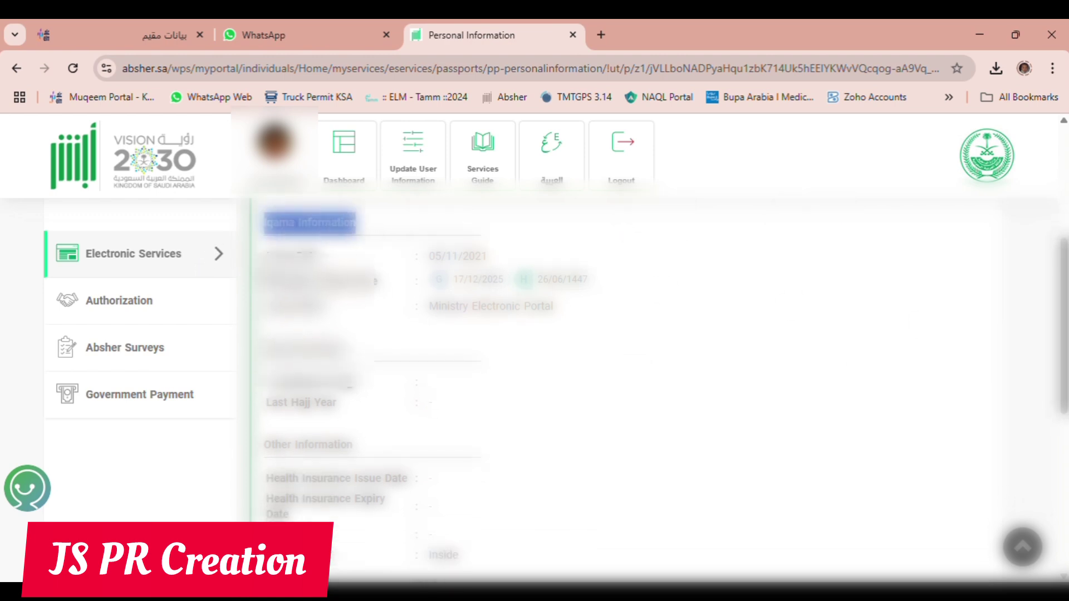
left_click_drag(266, 252, 556, 311)
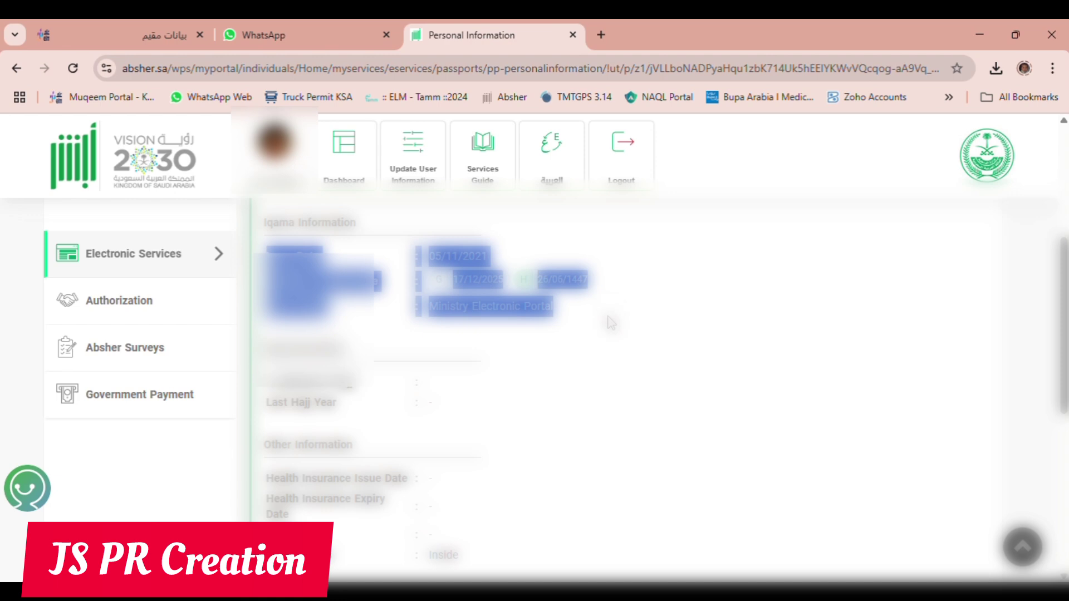
left_click(669, 403)
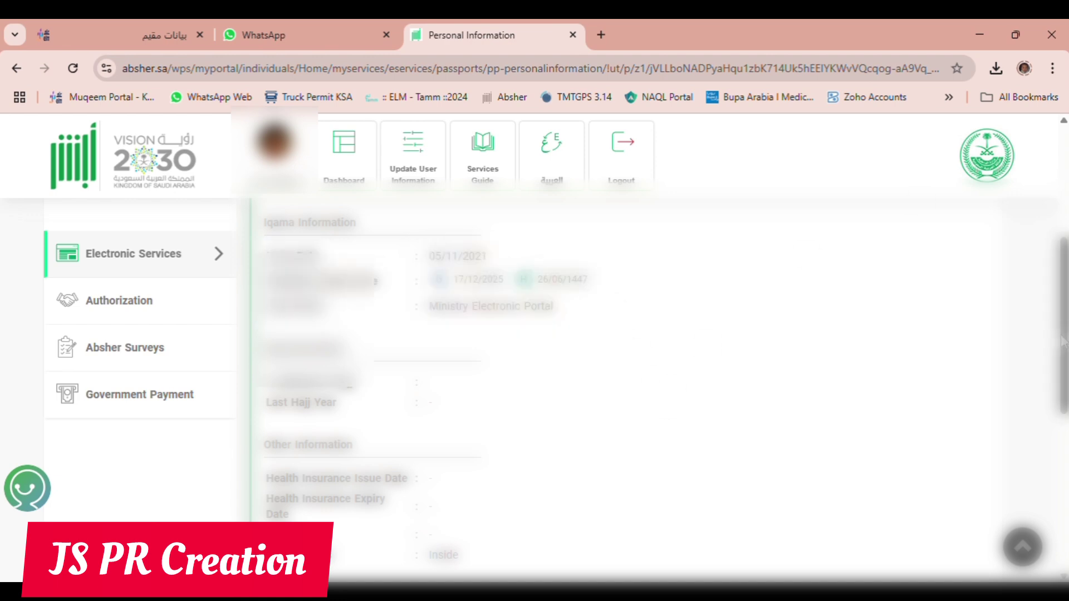
scroll(1063, 353, "up", 5)
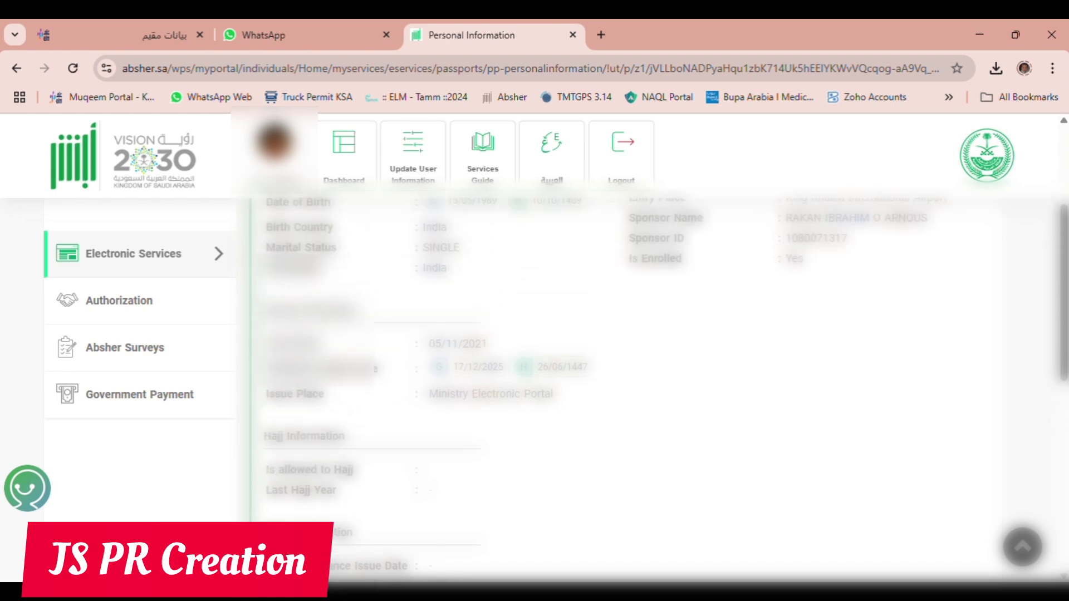
scroll(1063, 353, "up", 1)
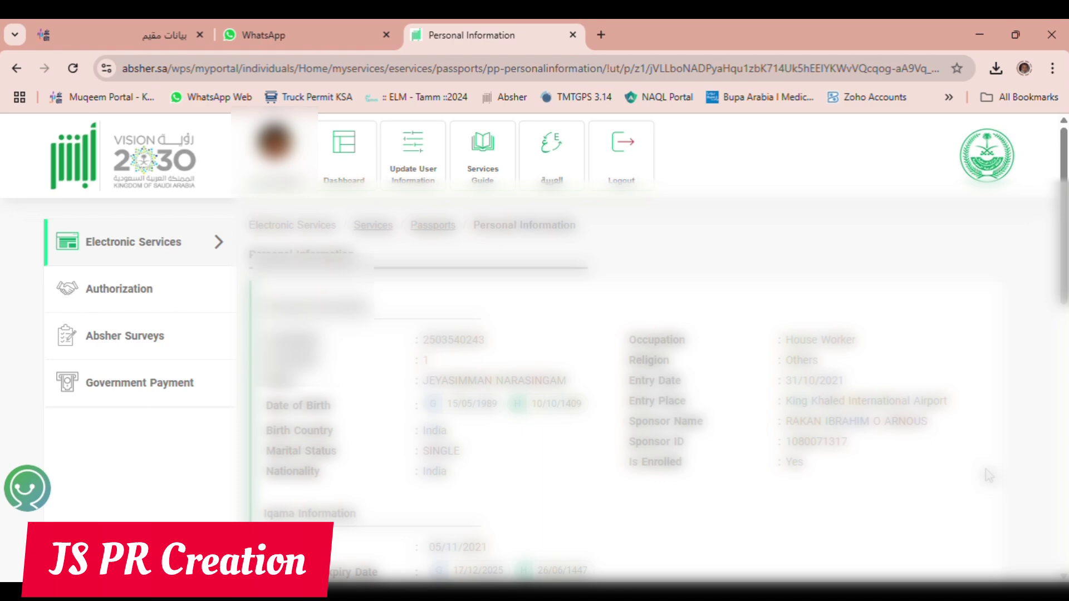
- Print the Personal Information page to PDF, saving it as 'Muqeem page' on the Desktop
key("ctrl+p")
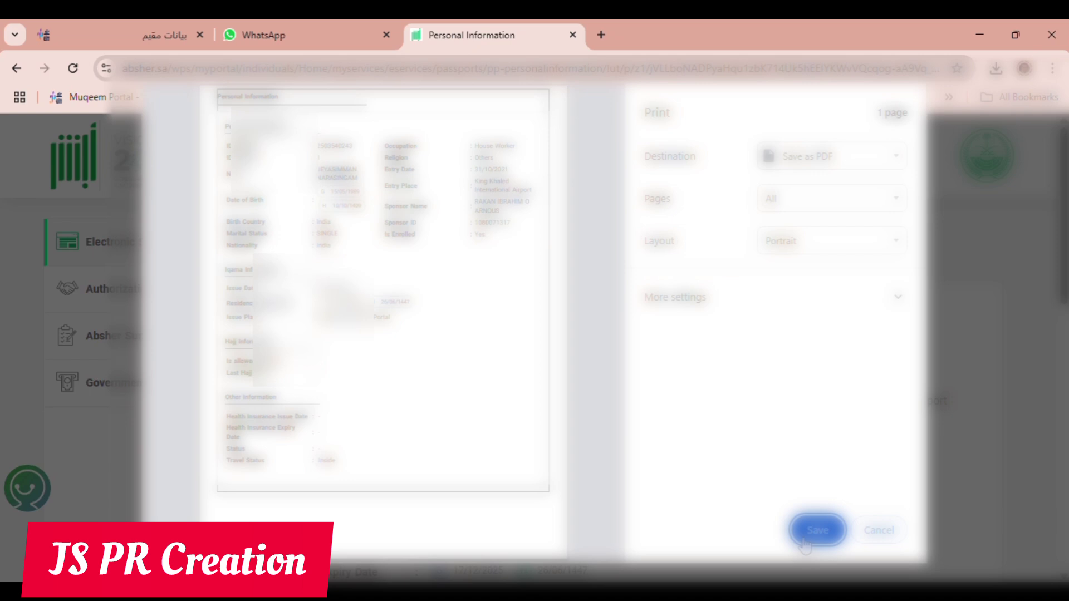
left_click(816, 530)
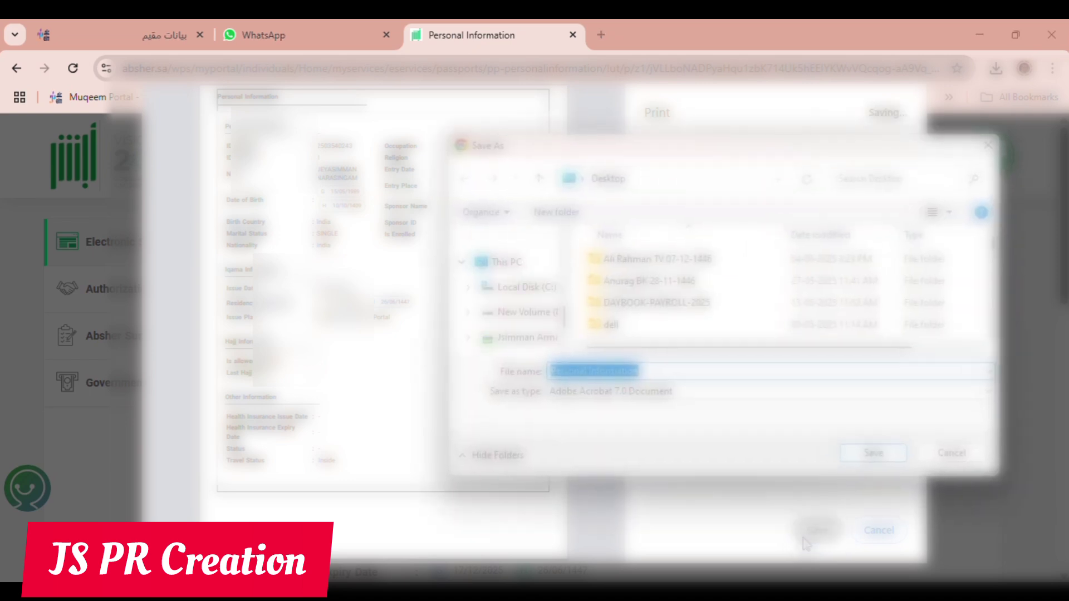
left_click(508, 287)
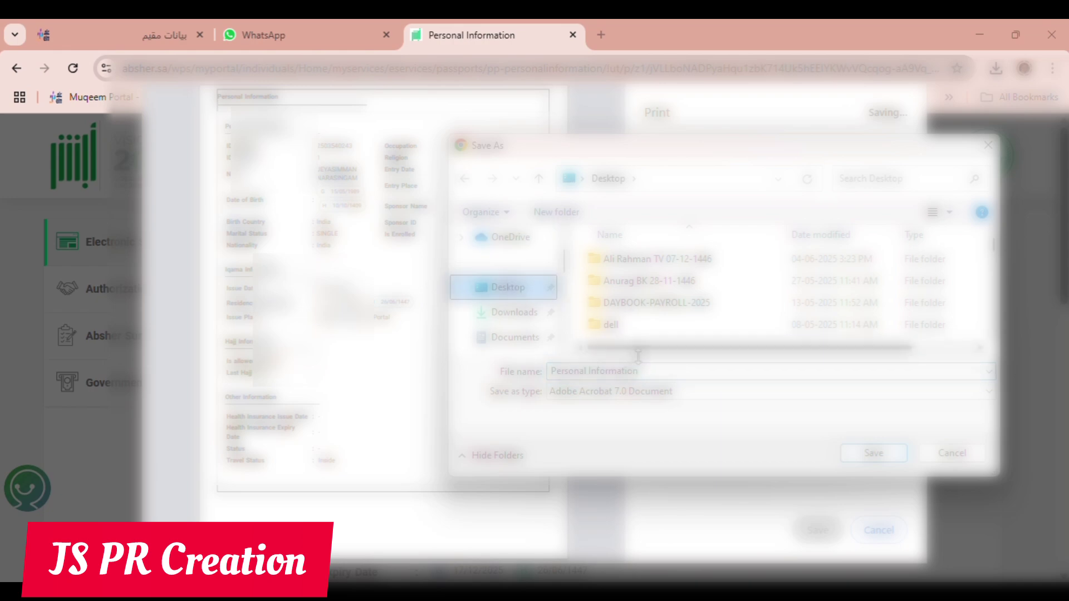
left_click(670, 378)
type("M")
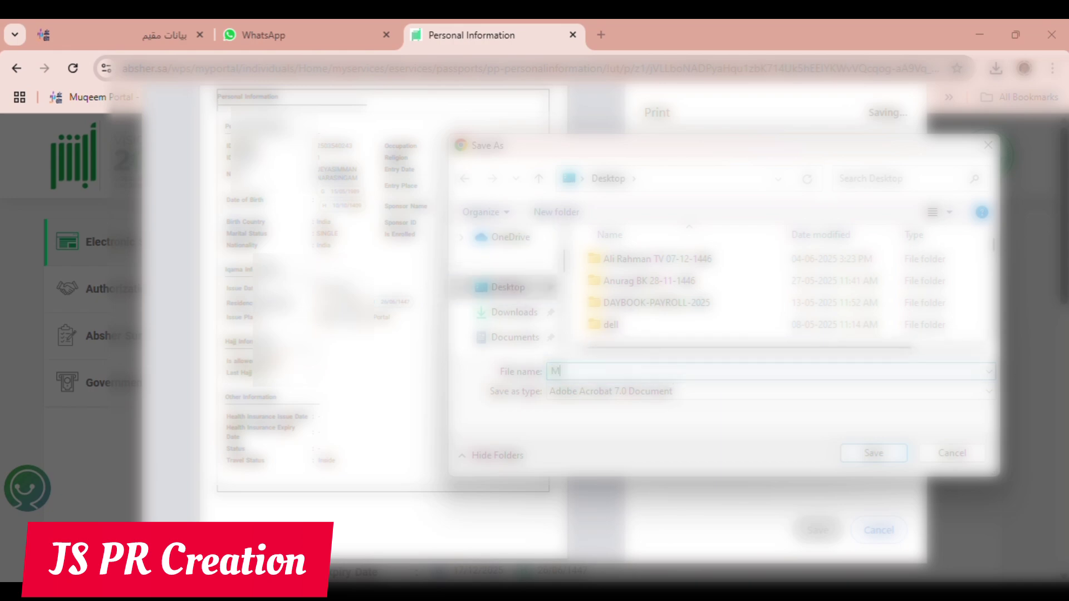
type("uqeem page")
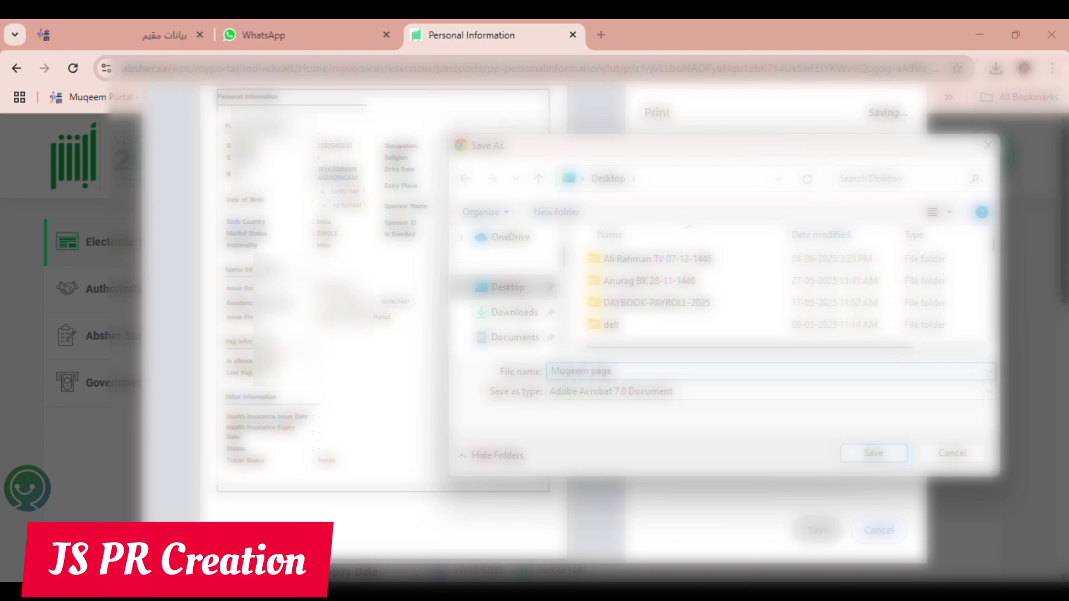
left_click(874, 453)
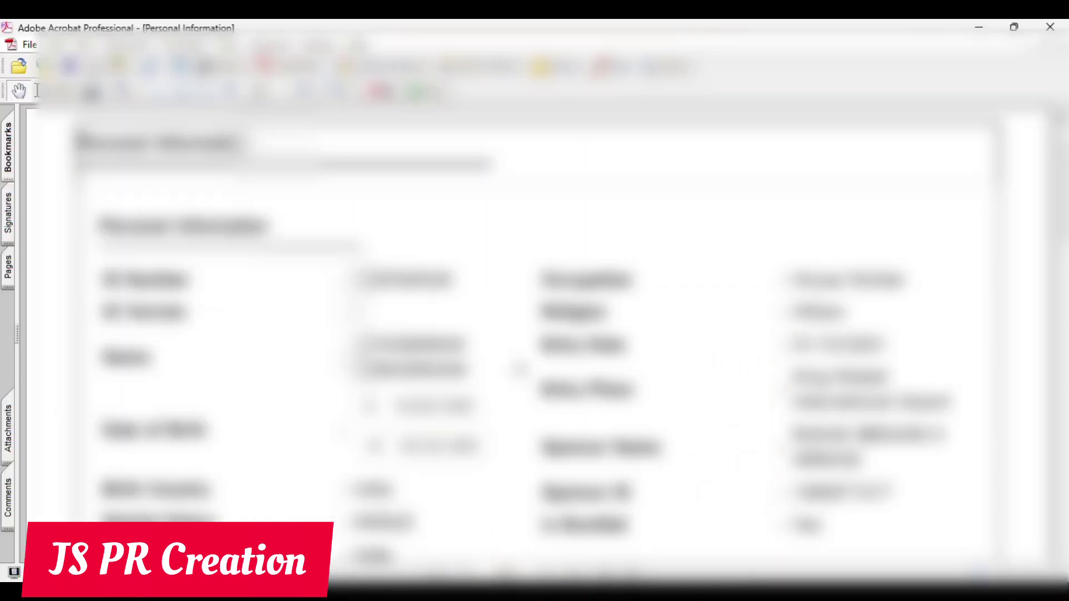
scroll(704, 301, "down", 2)
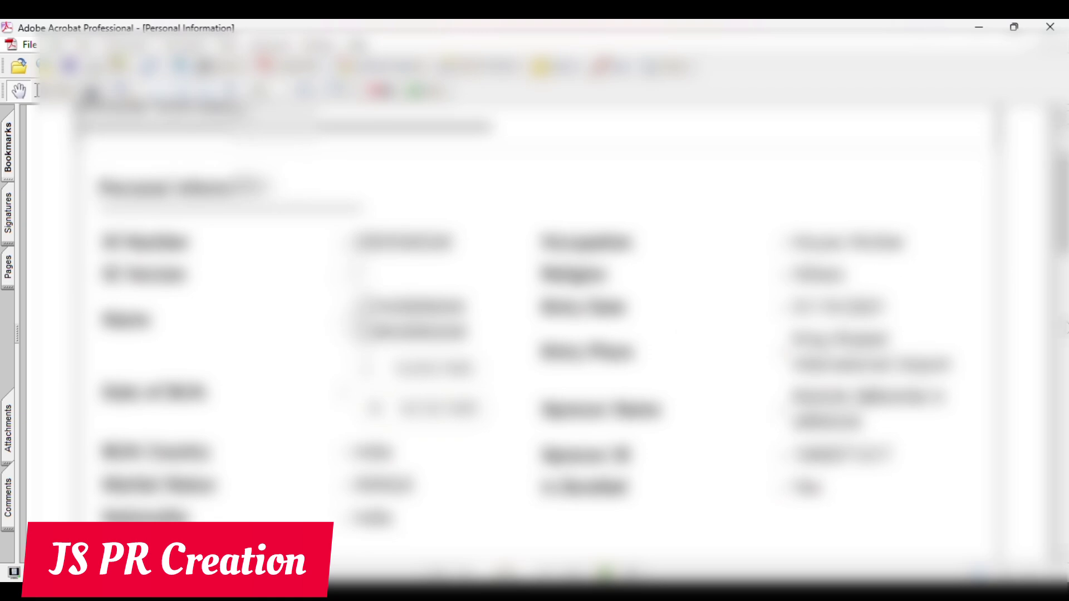
scroll(534, 334, "down", 10)
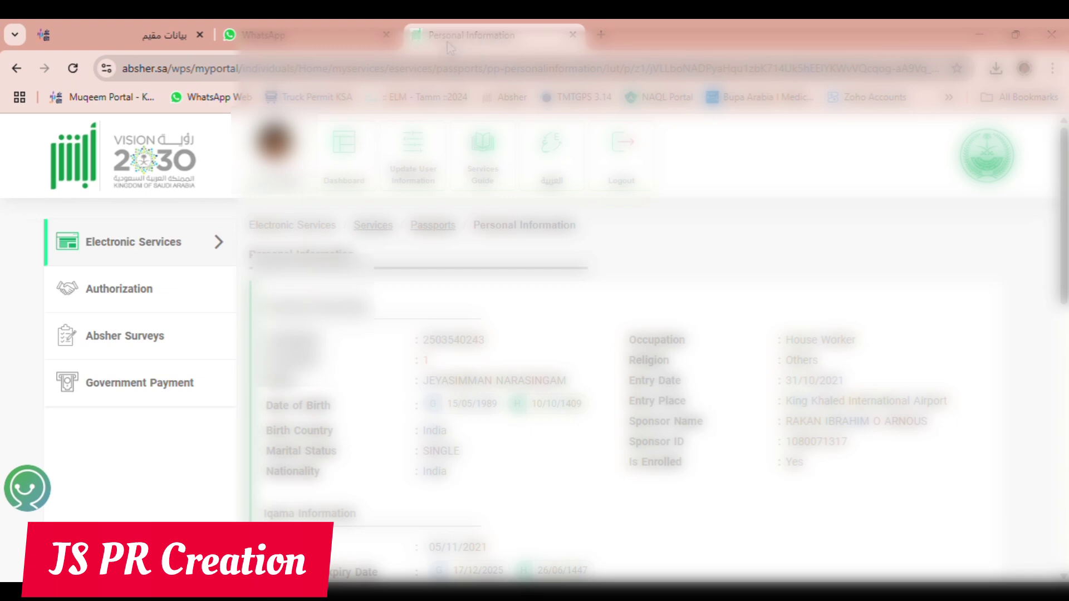
- Go through Electronic Services, My Services, Inquiries and Passports to open Passports Information
left_click(147, 248)
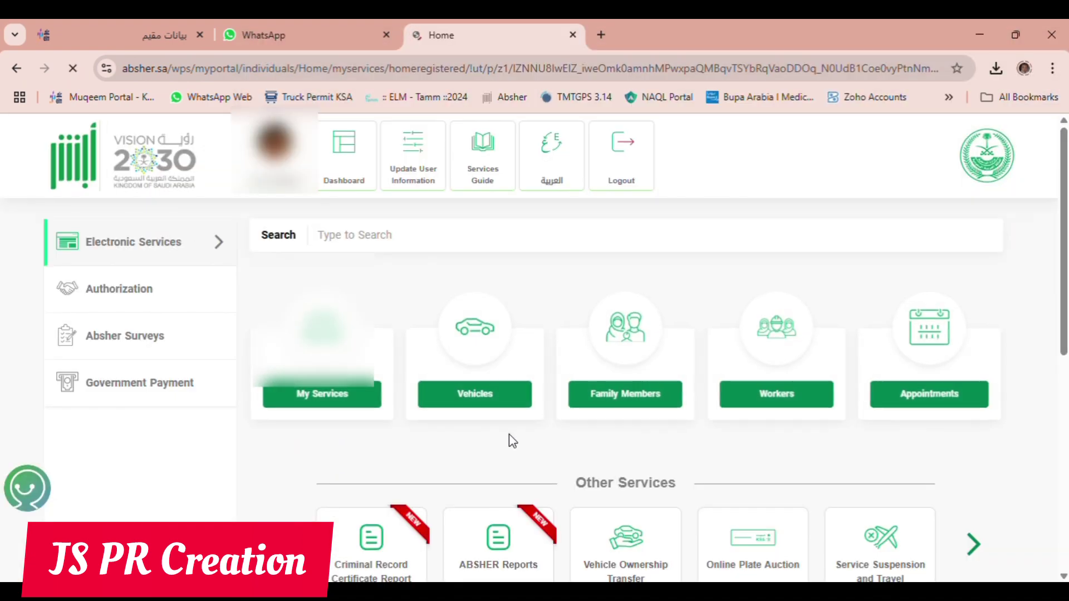
left_click(328, 400)
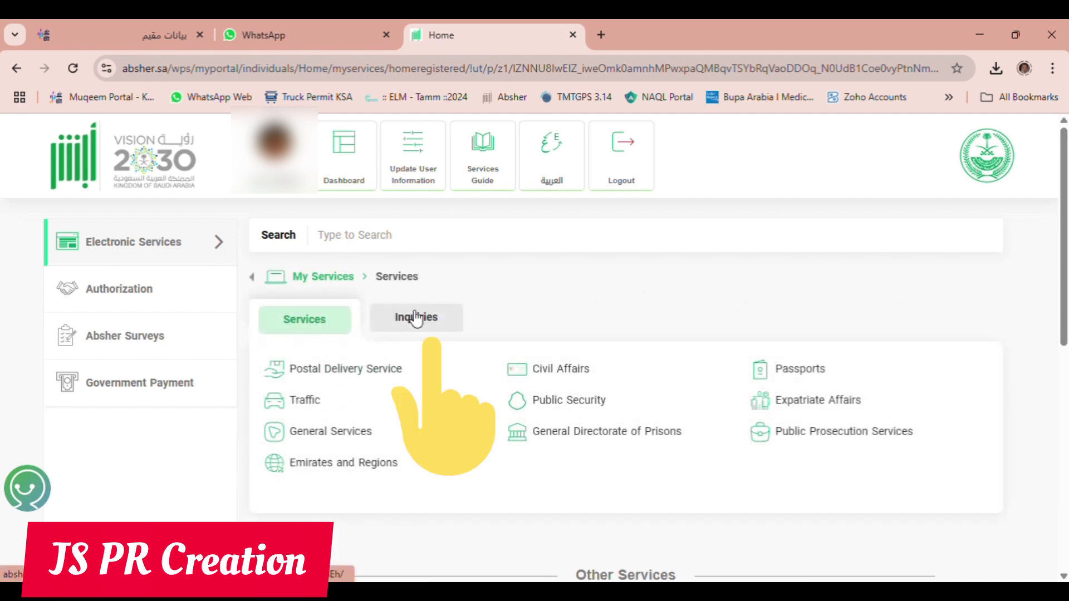
left_click(432, 317)
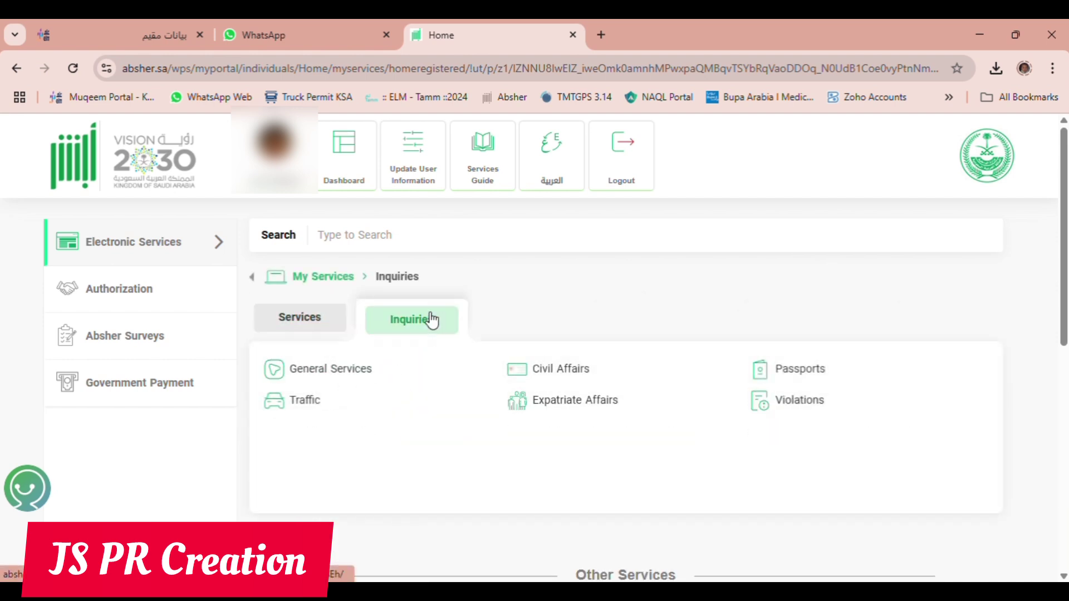
left_click(789, 371)
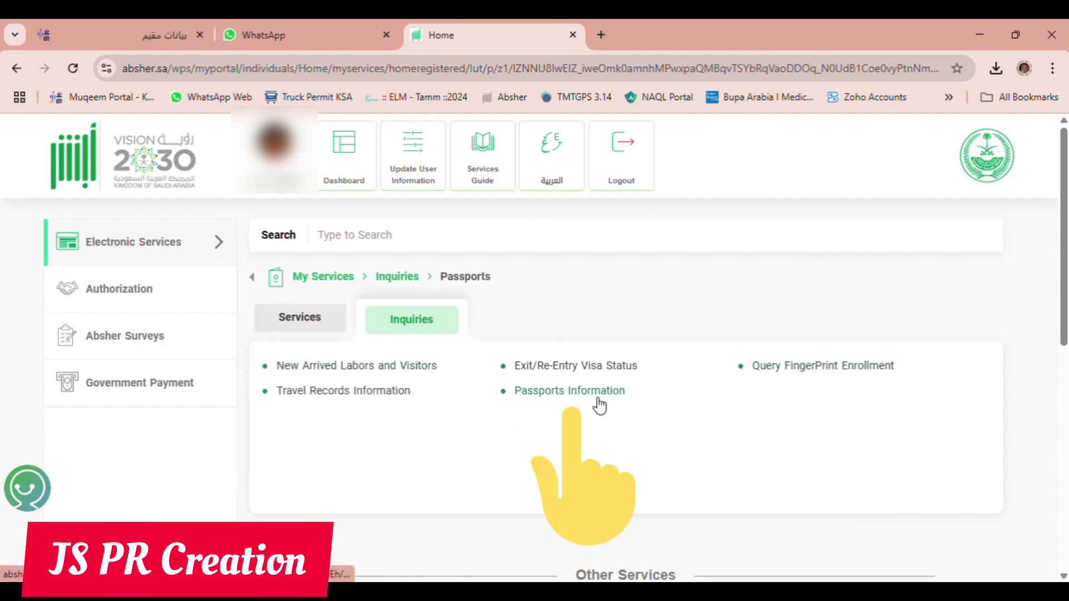
left_click(561, 394)
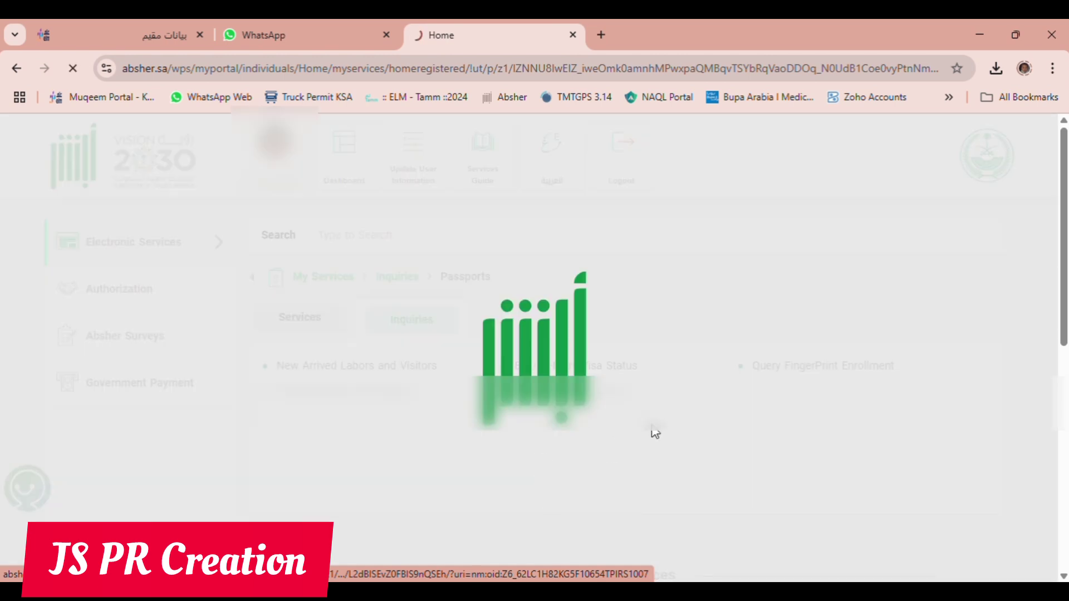
- Highlight the Normal passport record row in the Passports Information table, then clear the highlight
left_click_drag(277, 411, 947, 422)
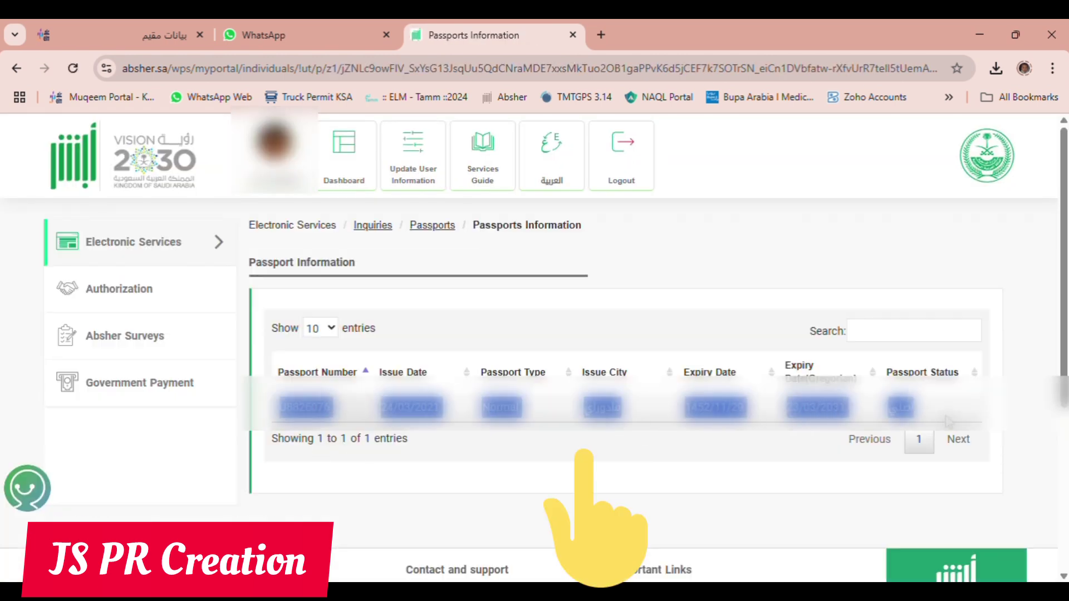
left_click(731, 507)
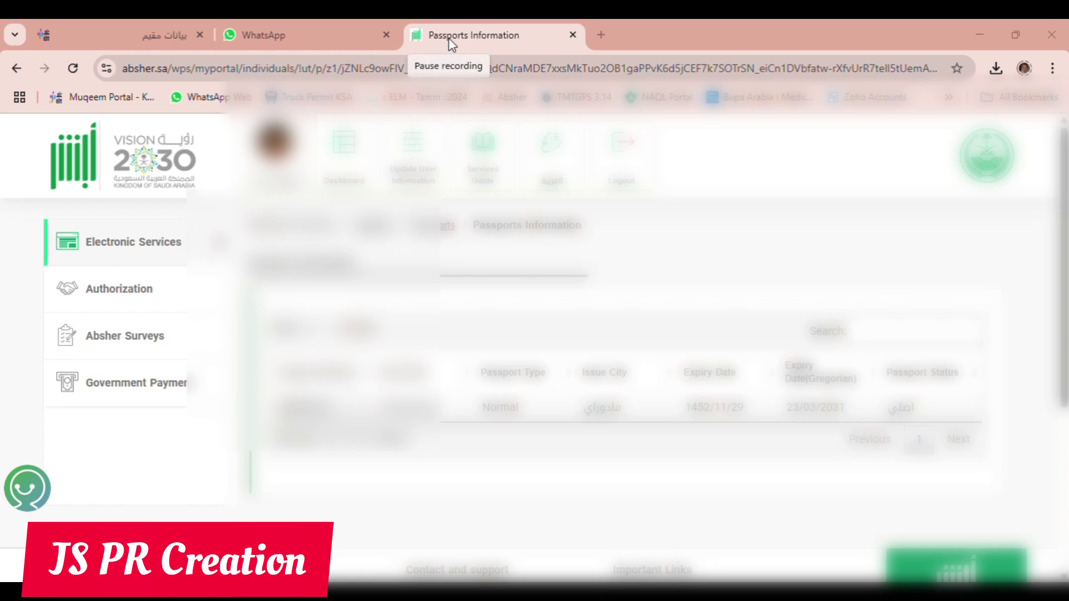
- Return home, open the Dashboard, and reopen Personal Information through More Details
left_click(342, 167)
left_click(341, 178)
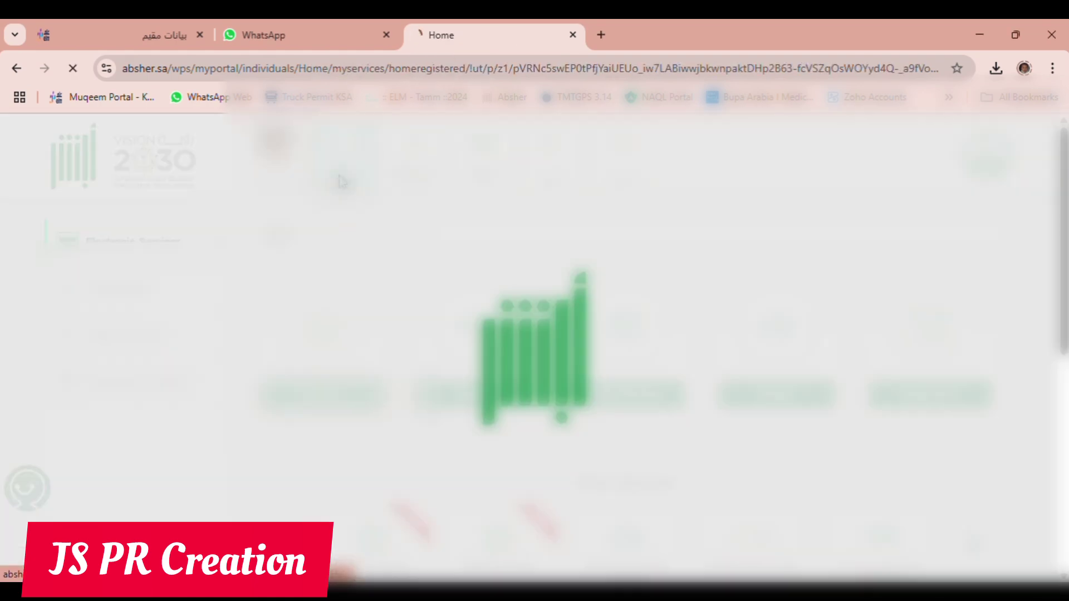
scroll(972, 342, "down", 1)
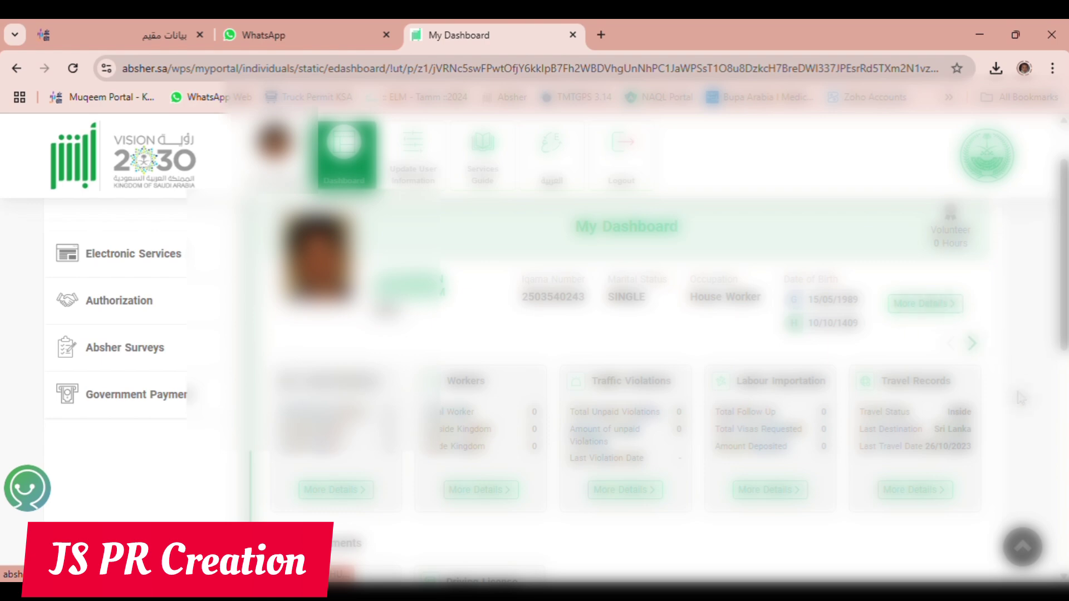
scroll(935, 315, "down", 2)
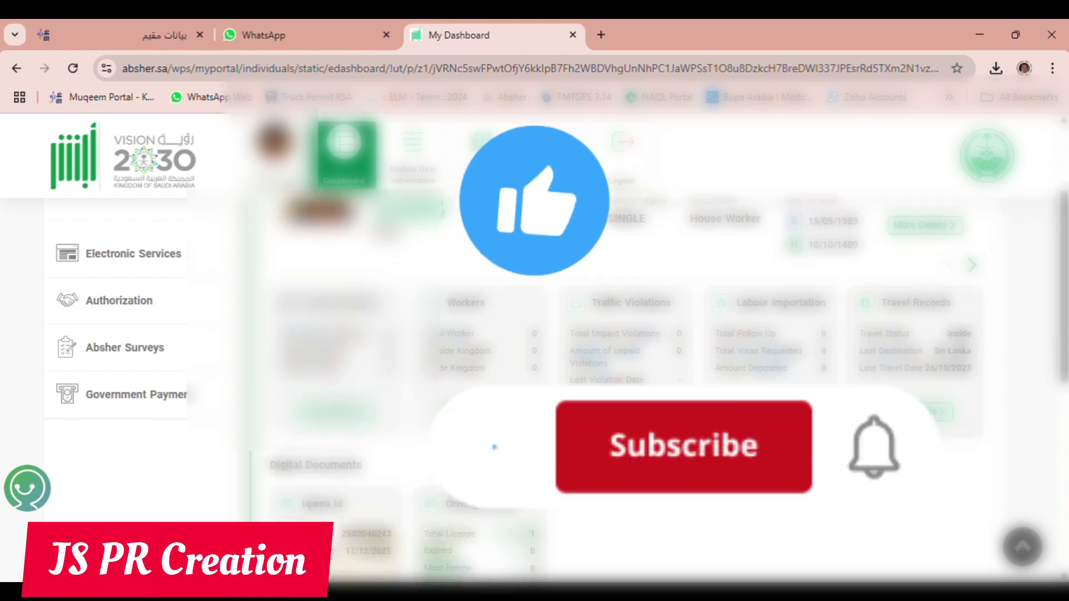
left_click(924, 224)
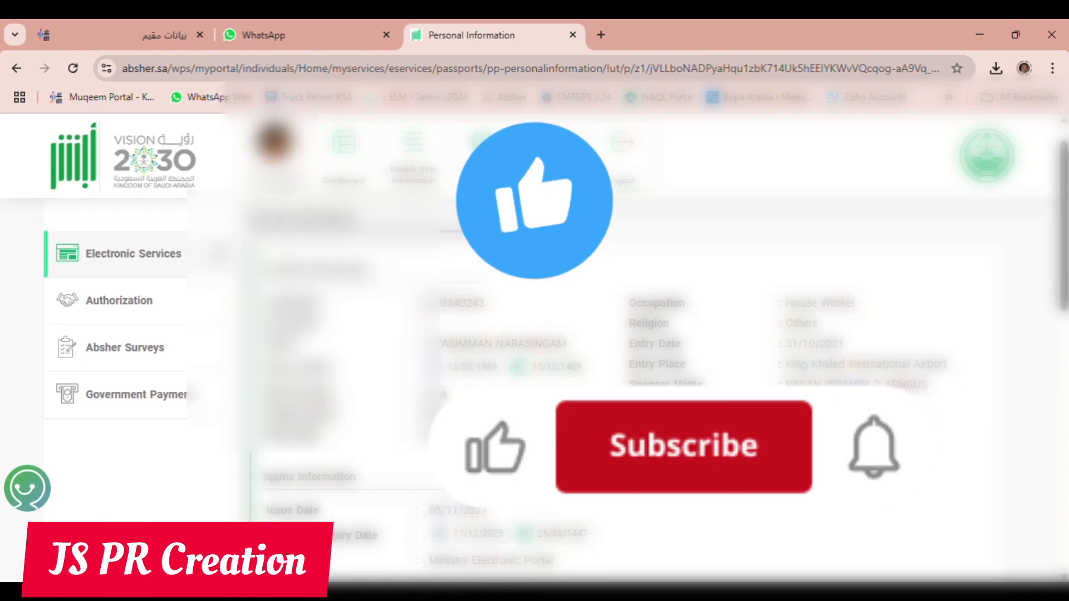
scroll(1052, 206, "down", 3)
scroll(1052, 206, "up", 3)
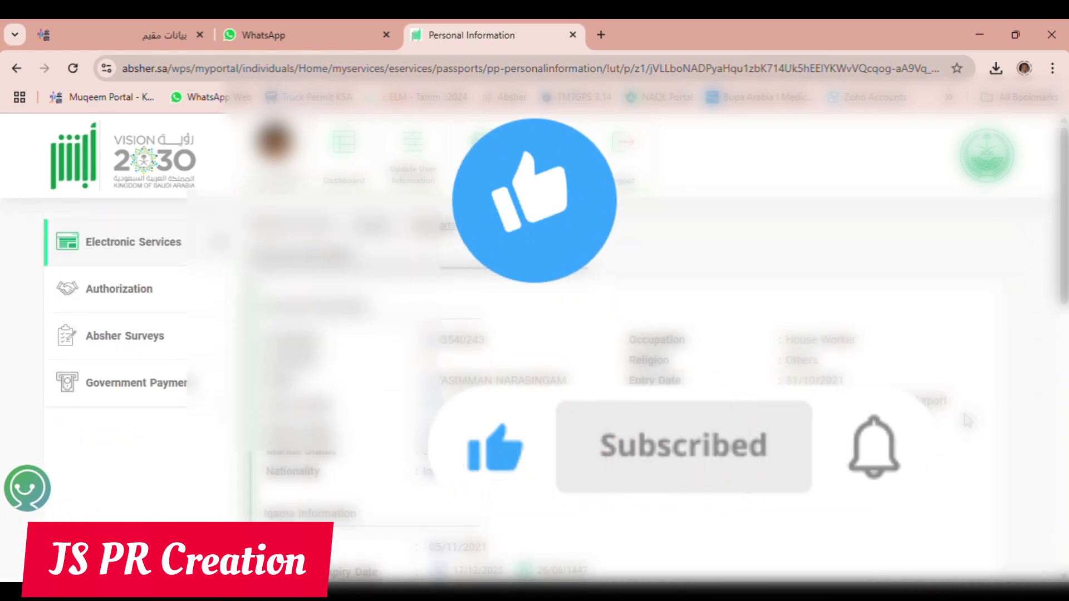